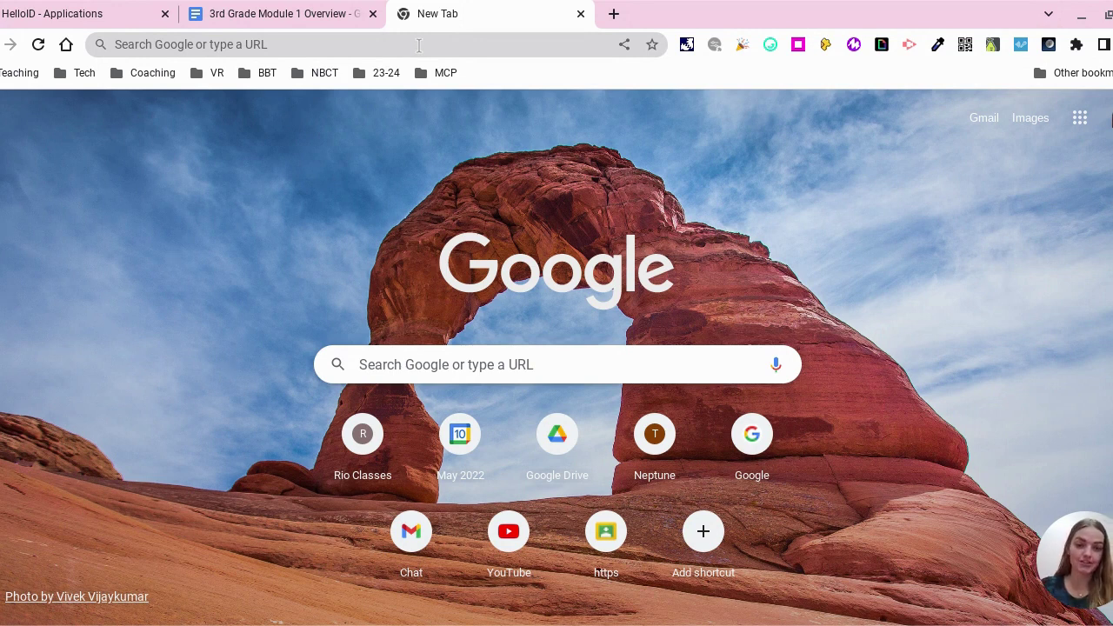
# Create a new blank Google Docs document and title it "Module 1 Brainstorming"
pyautogui.click(469, 41)
pyautogui.write('docs.new')
pyautogui.press('Return')
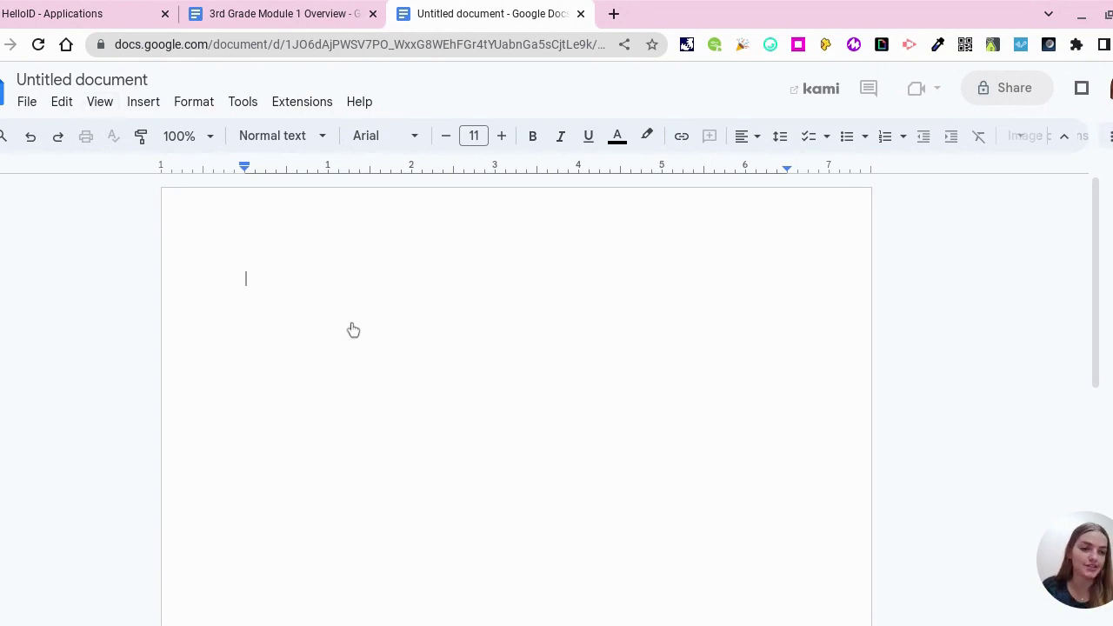
pyautogui.click(272, 273)
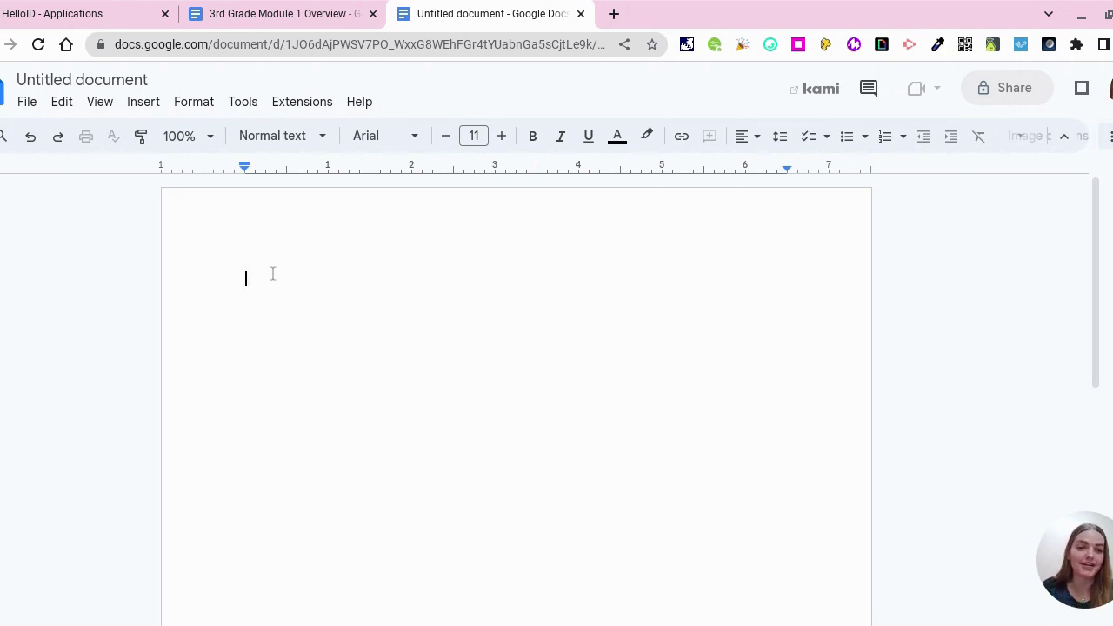
pyautogui.click(48, 80)
pyautogui.write('Module 1 Brainstorming')
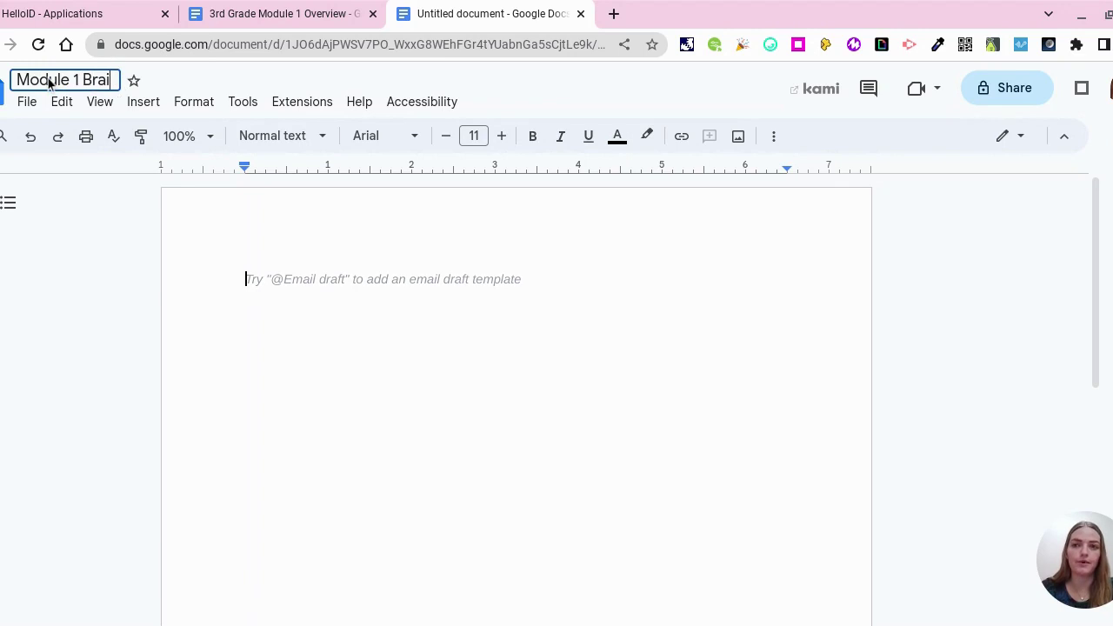
pyautogui.click(298, 298)
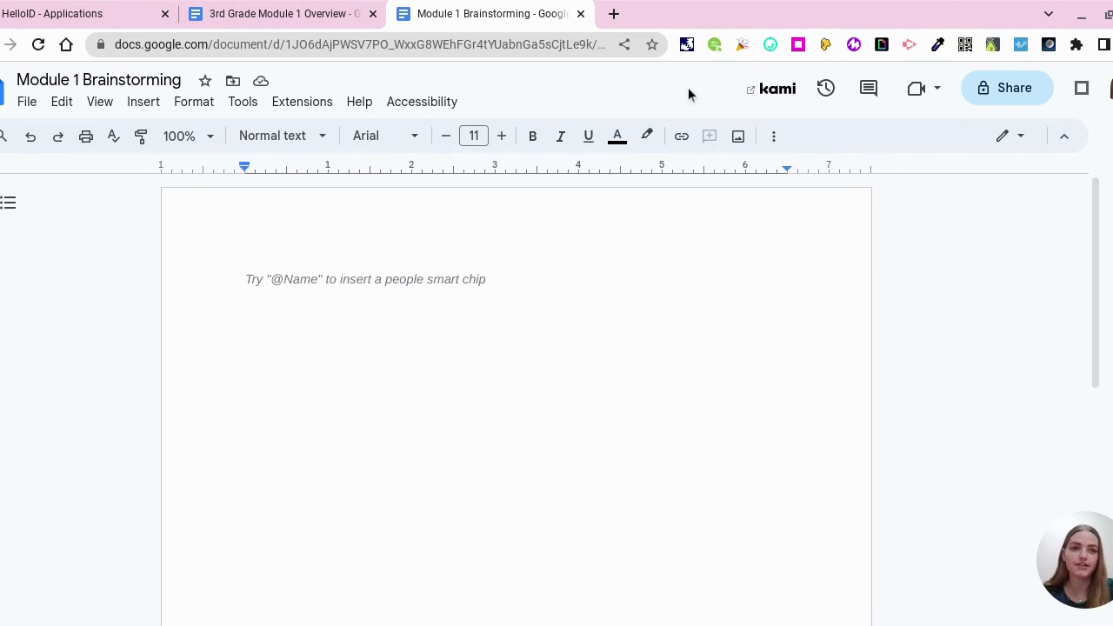
# Set the document's general sharing access to Tempe School District #3
pyautogui.click(1031, 94)
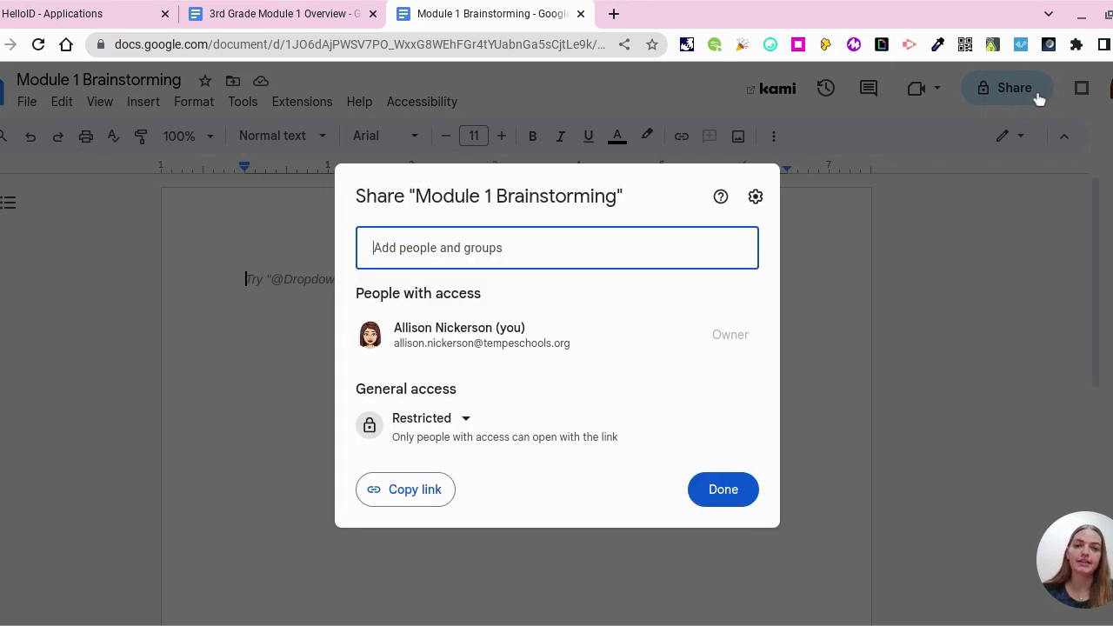
pyautogui.click(452, 417)
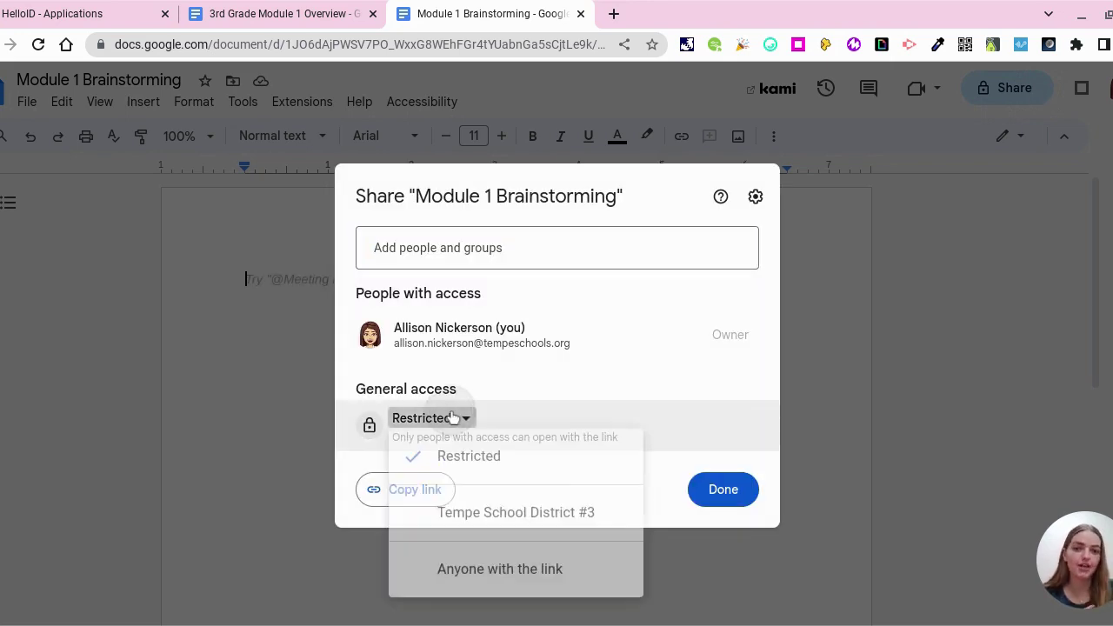
pyautogui.click(493, 520)
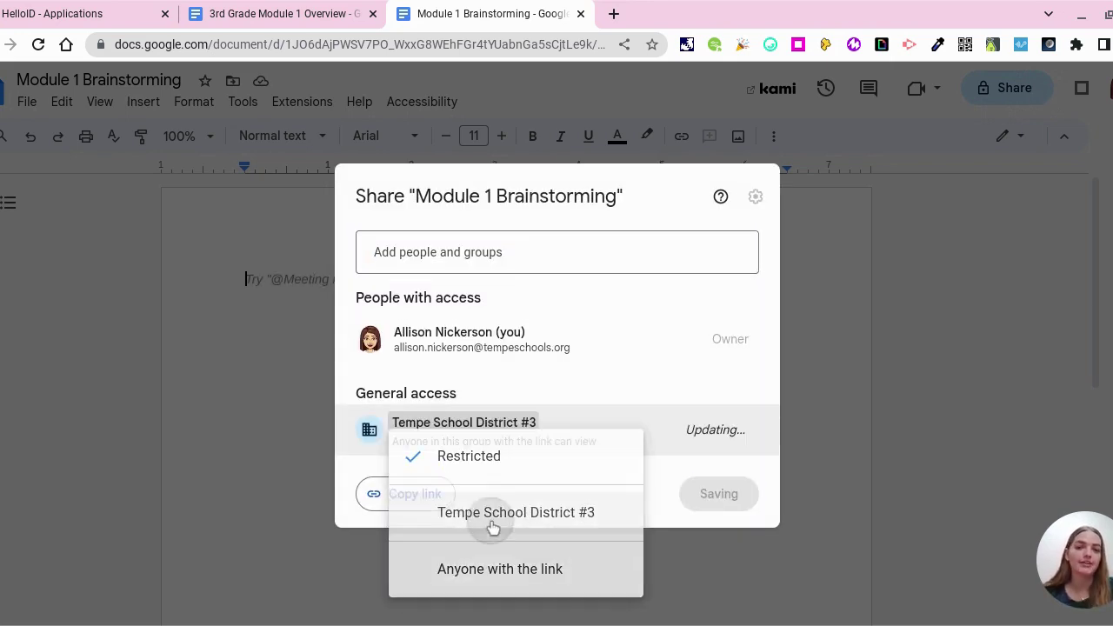
# Share the document with the TD3 Digital Innovators account as an Editor and send the invitation
pyautogui.click(550, 249)
pyautogui.write('digitla')
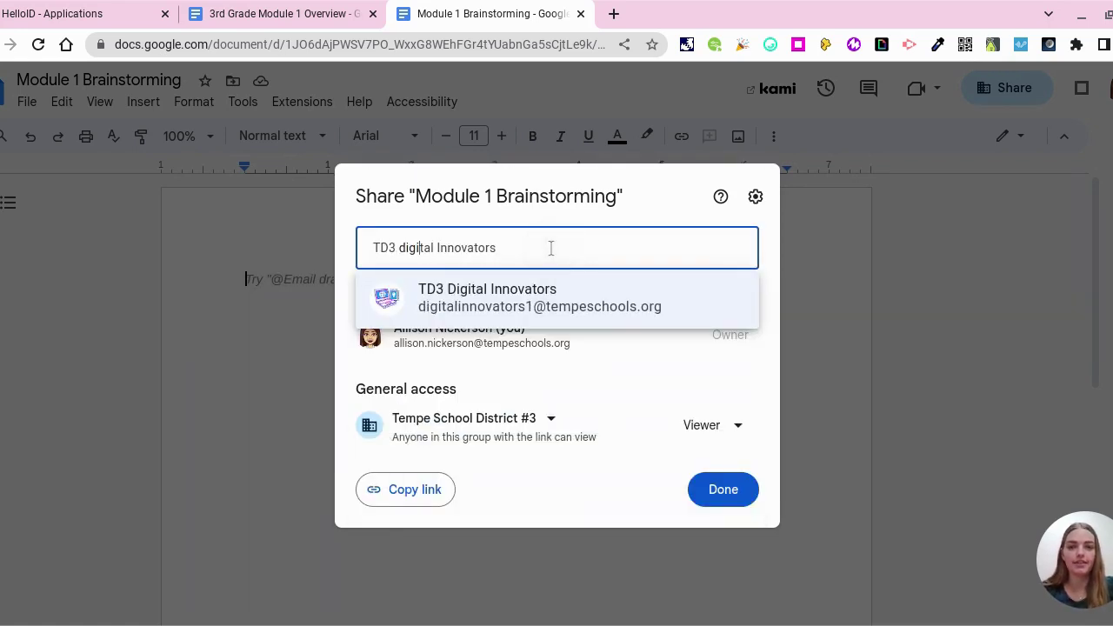
pyautogui.press('BackSpace')
pyautogui.press('BackSpace')
pyautogui.write('al')
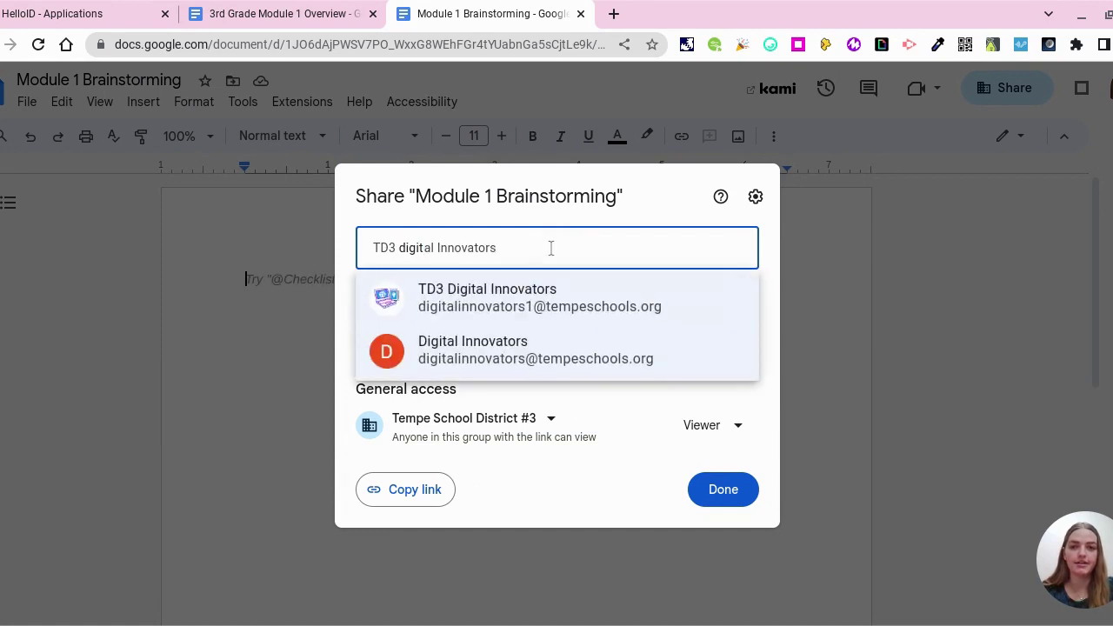
pyautogui.click(678, 310)
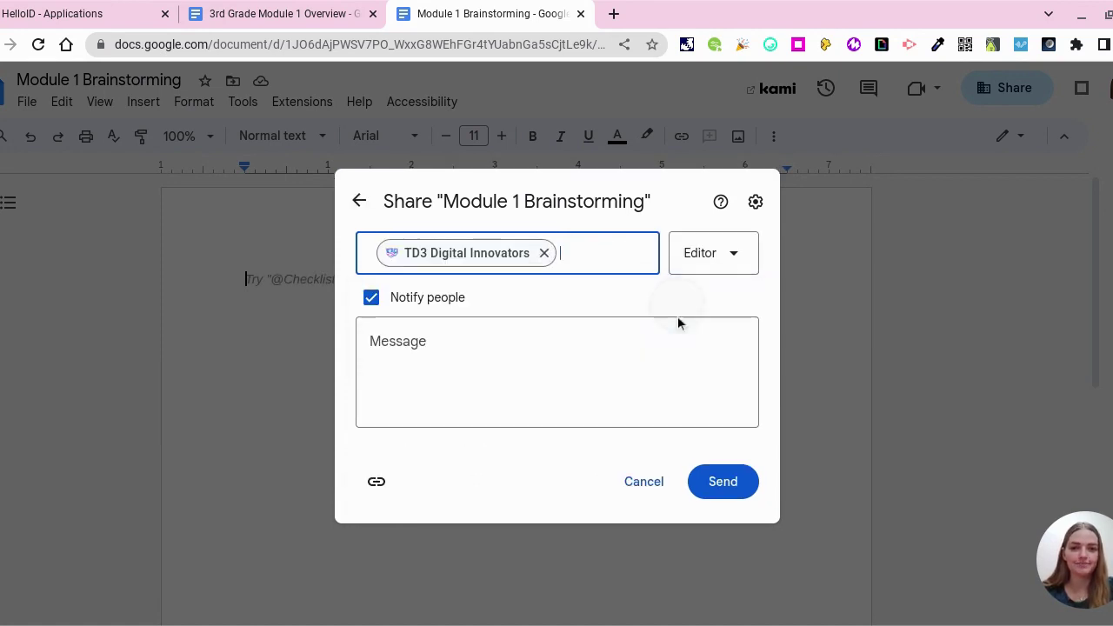
pyautogui.click(709, 253)
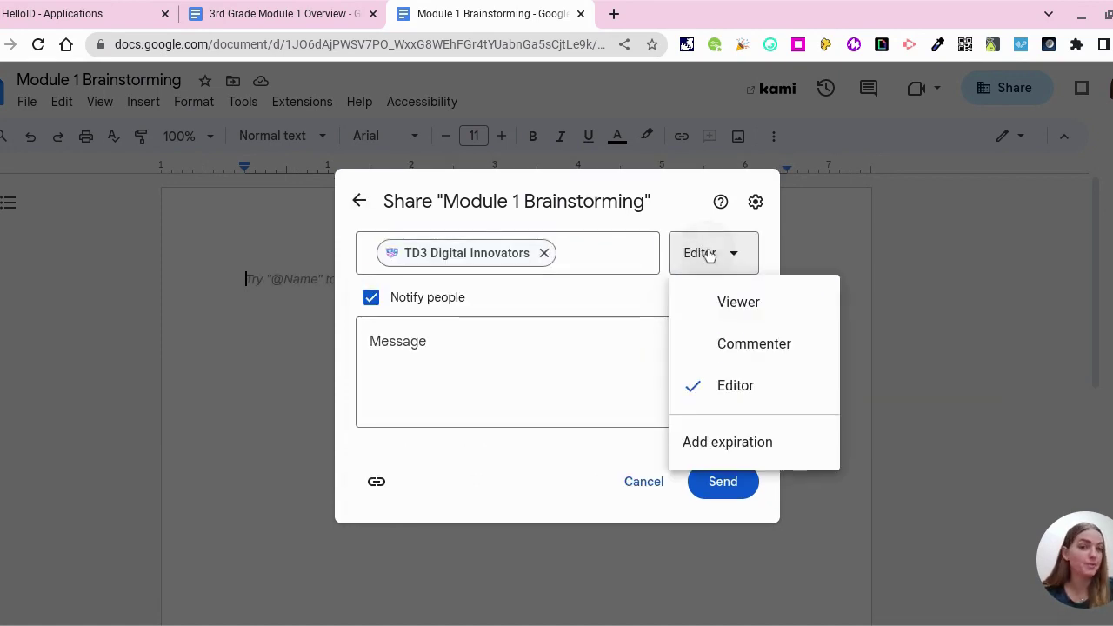
pyautogui.click(709, 253)
pyautogui.click(723, 484)
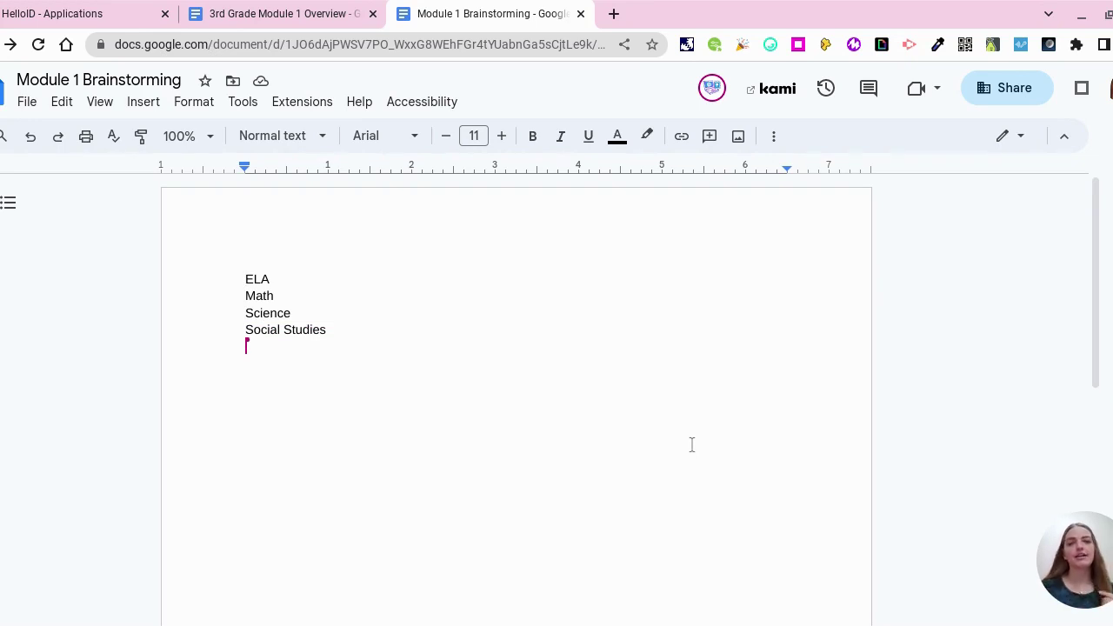
# Insert a smart chip linking the Math Grade 3 Module 1 file on the blank line below the subject list
pyautogui.click(412, 400)
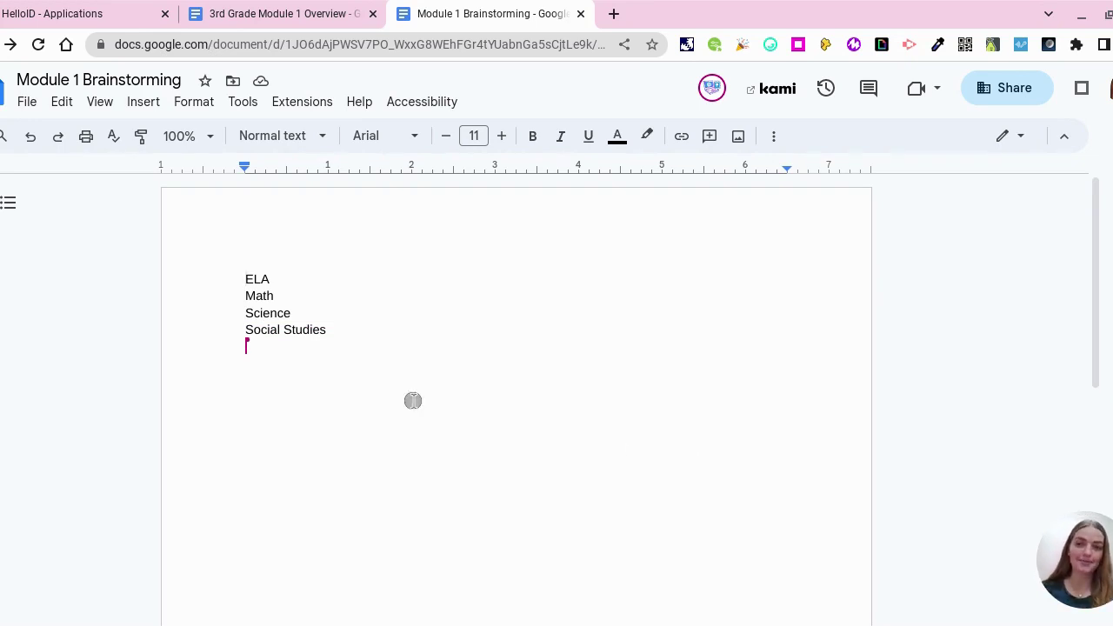
pyautogui.click(283, 372)
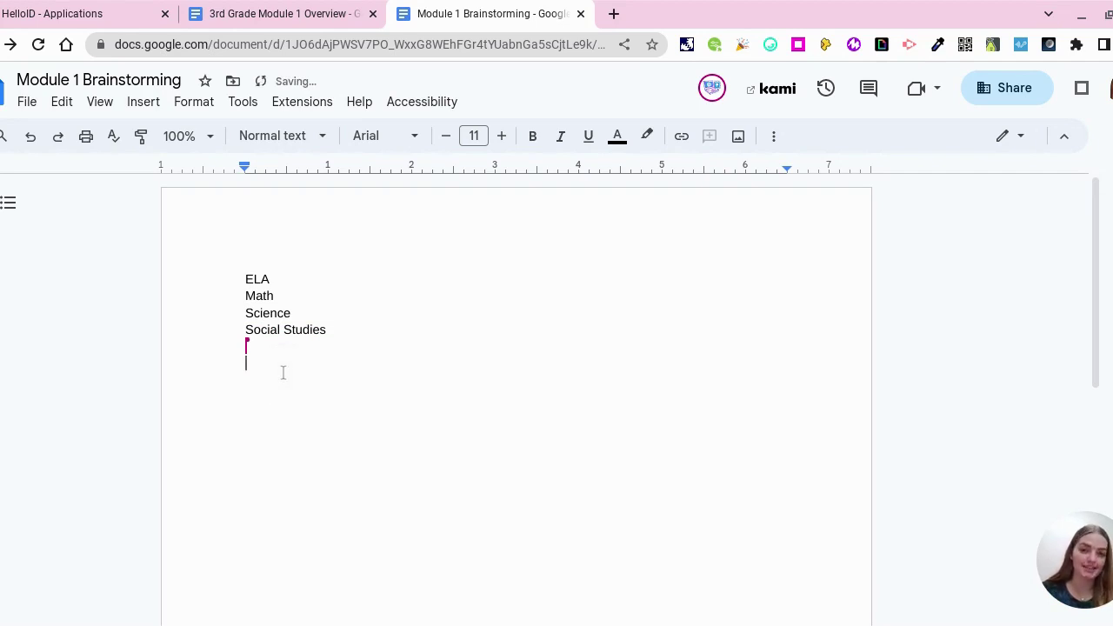
pyautogui.write('@')
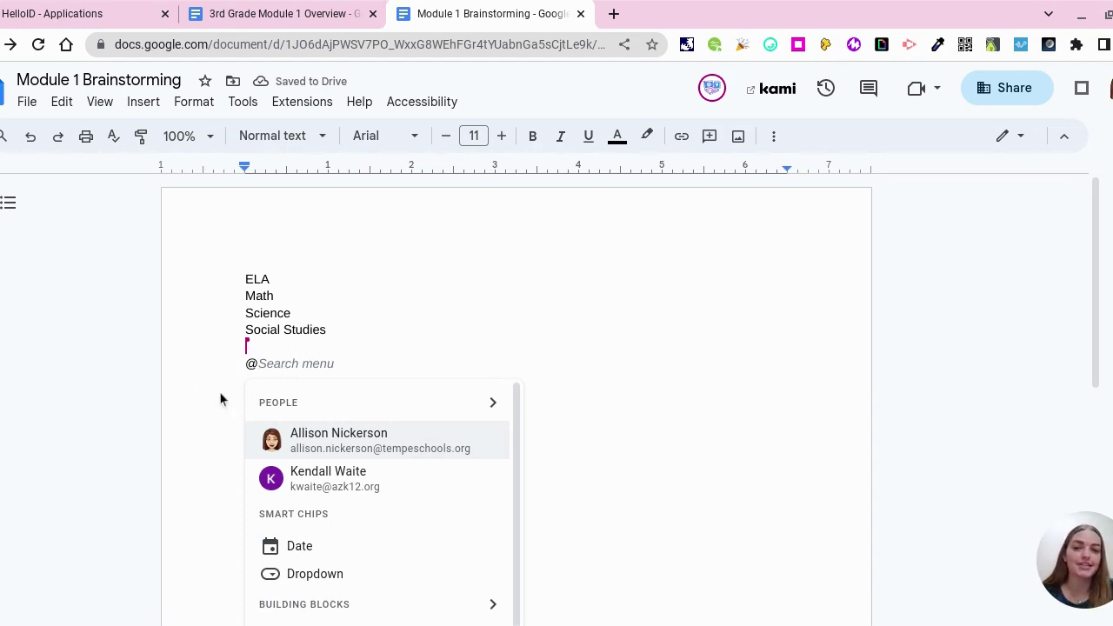
pyautogui.scroll(-2, 336, 452)
pyautogui.scroll(-1, 334, 452)
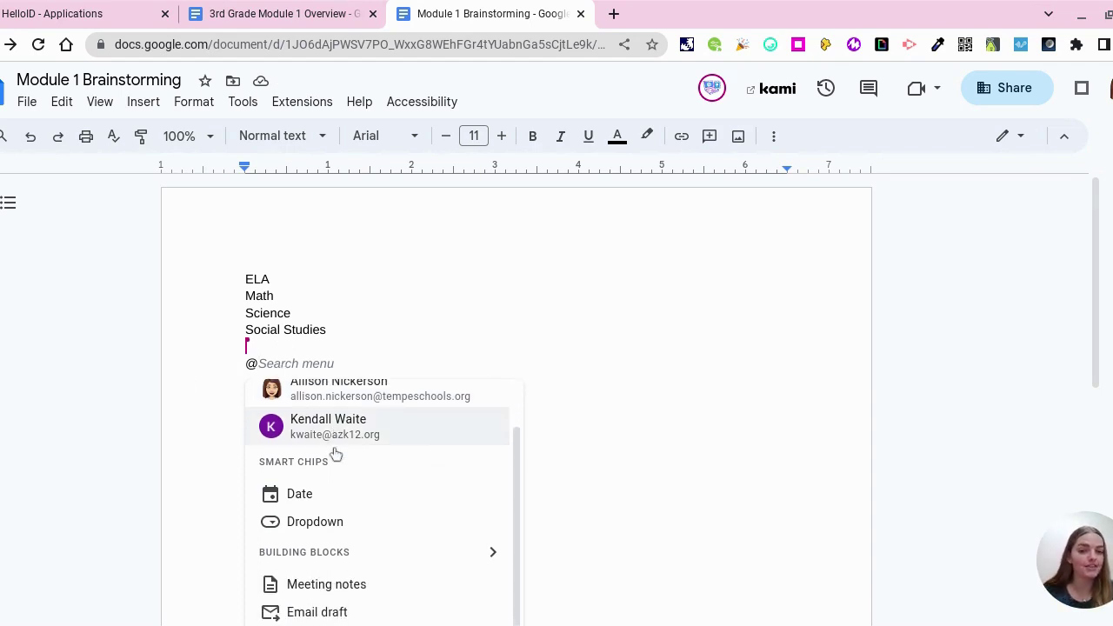
pyautogui.scroll(-1, 333, 451)
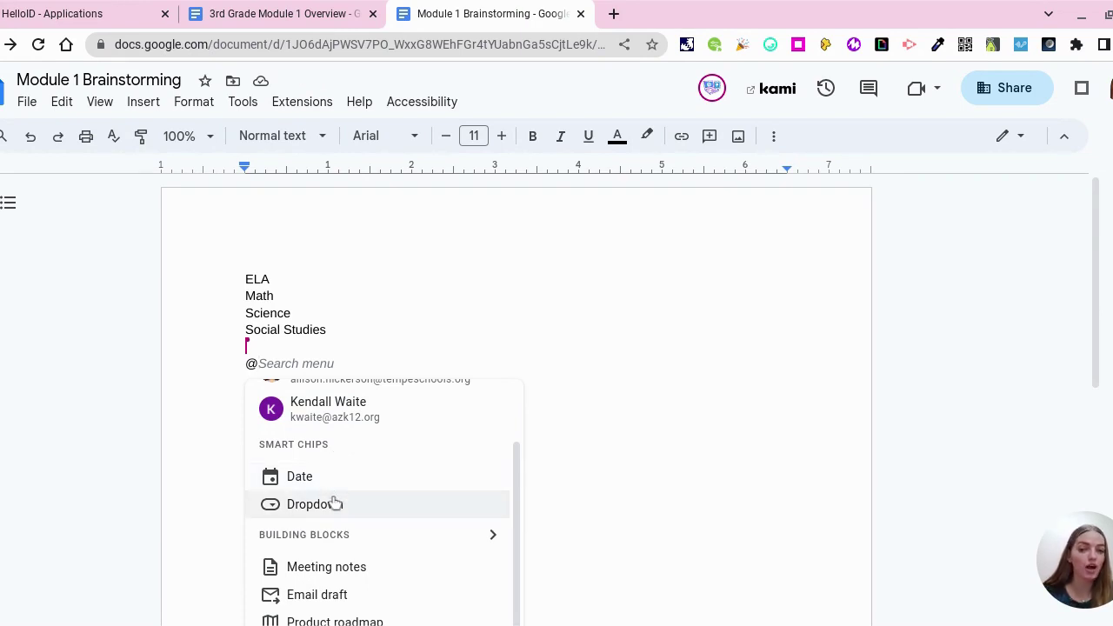
pyautogui.scroll(-1, 335, 501)
pyautogui.scroll(-2, 334, 501)
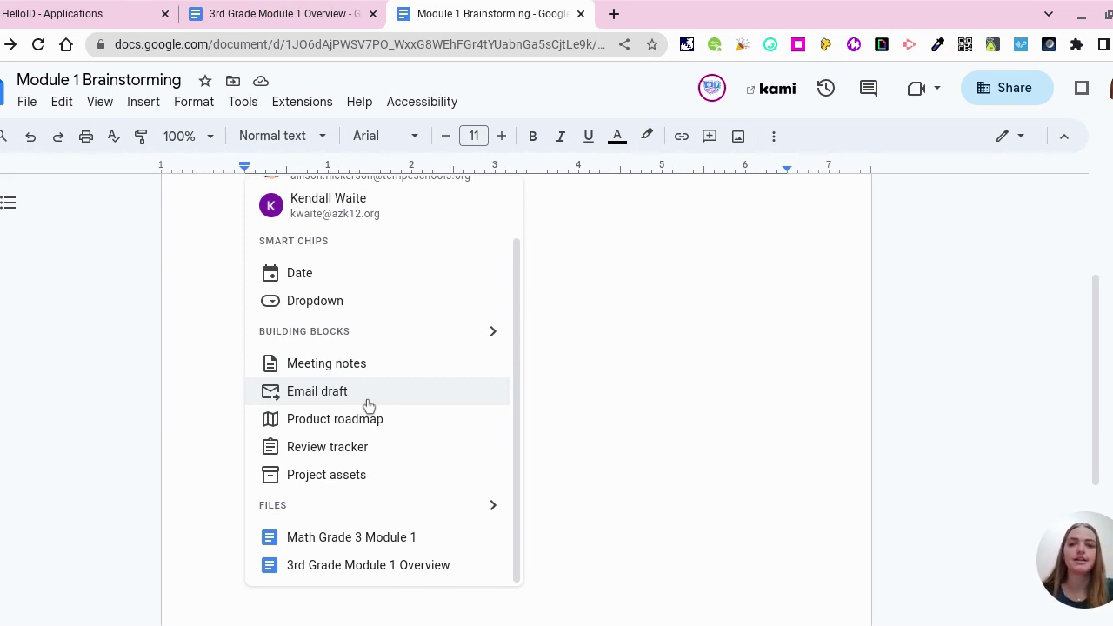
pyautogui.scroll(-1, 369, 406)
pyautogui.scroll(2, 368, 407)
pyautogui.scroll(-1, 368, 406)
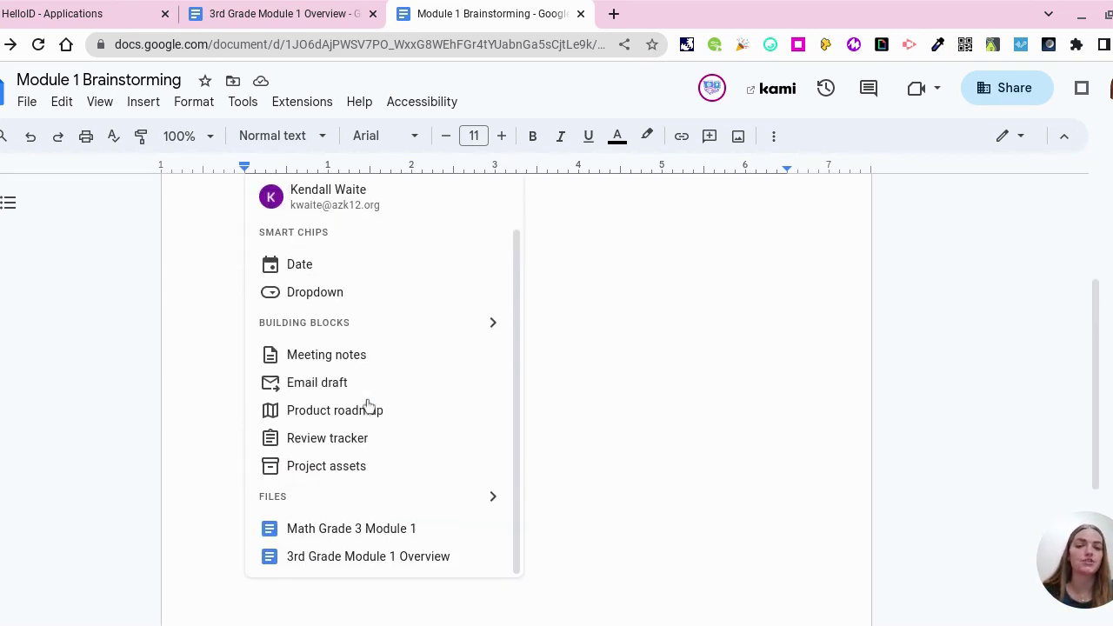
pyautogui.click(357, 539)
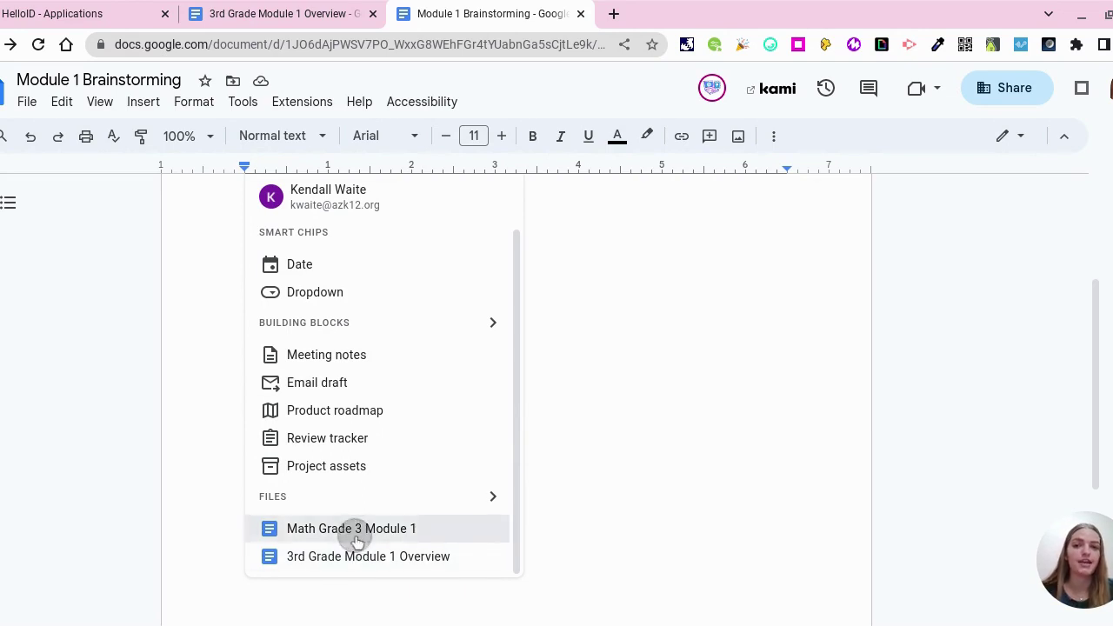
# Move the Math Grade 3 Module 1 chip beside ELA and add a colon after ELA
pyautogui.scroll(3, 487, 447)
pyautogui.moveTo(289, 366); pyautogui.dragTo(310, 280)
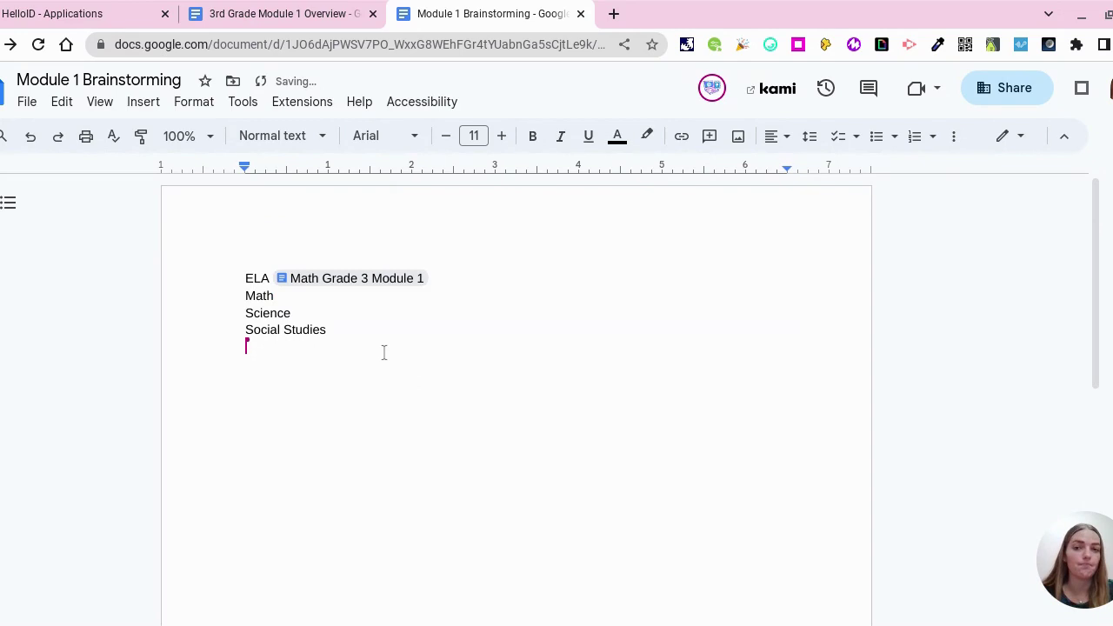
pyautogui.click(270, 280)
pyautogui.write(':')
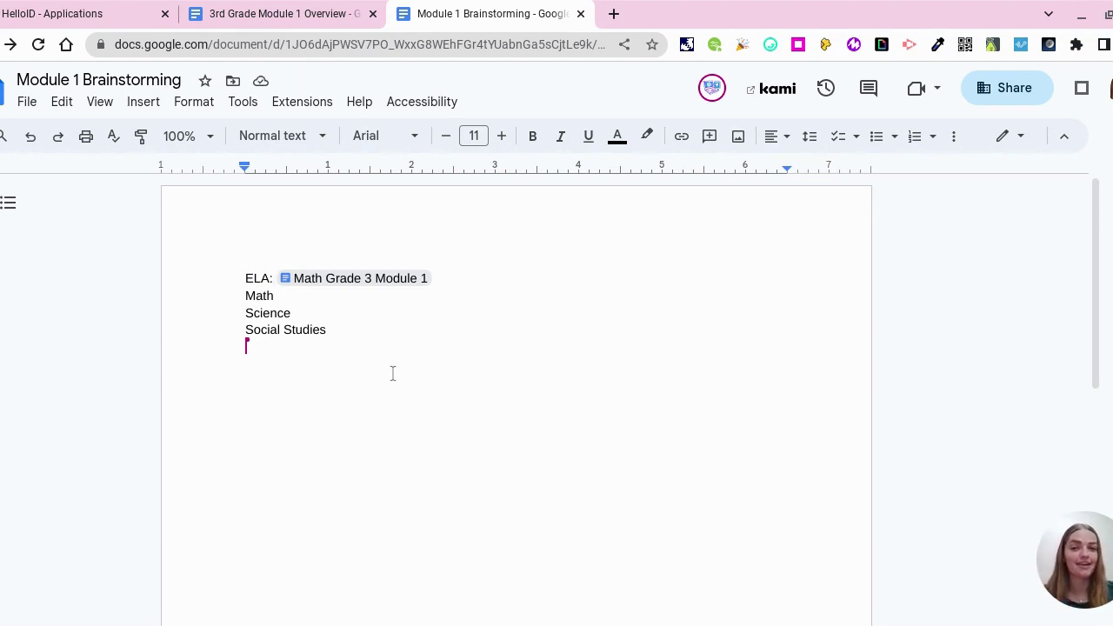
# Preview the linked Math Grade 3 Module 1 file and open it in a new tab
pyautogui.click(330, 280)
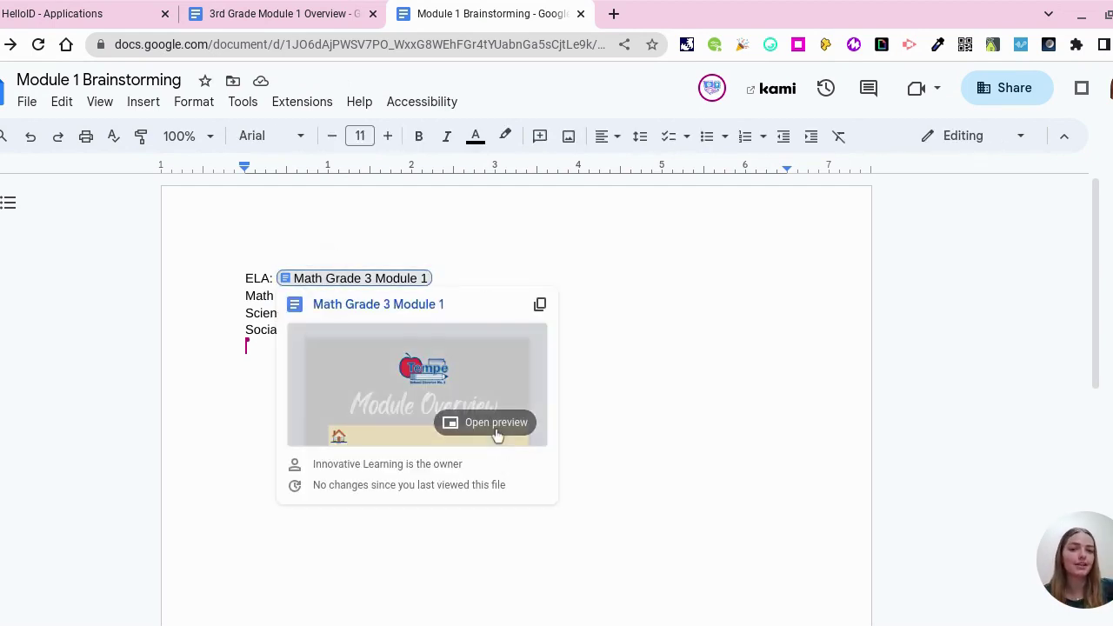
pyautogui.click(494, 425)
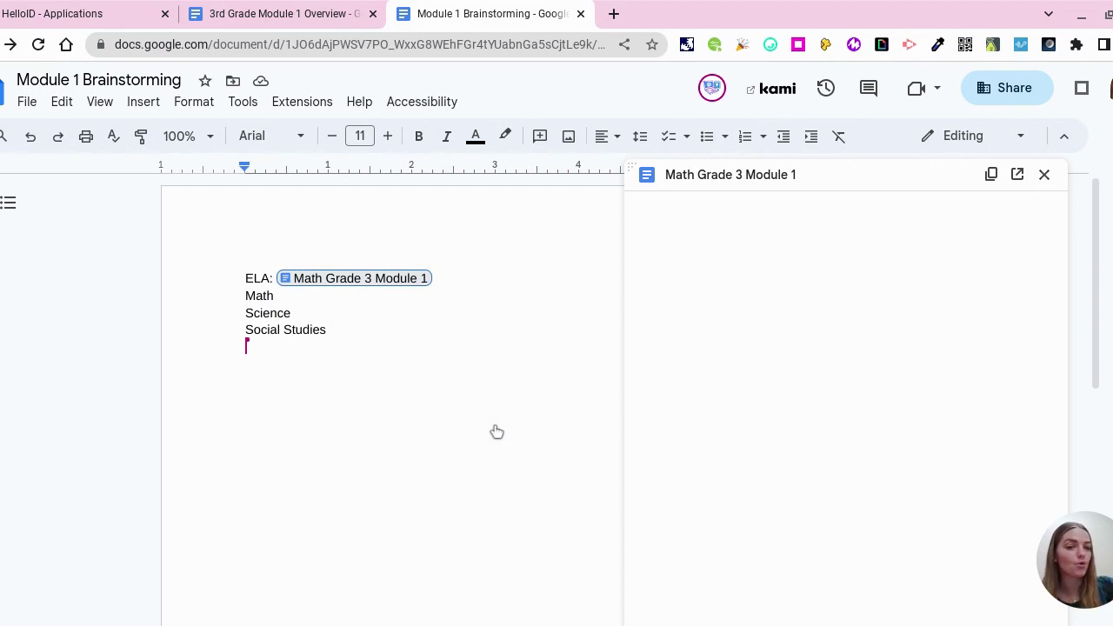
pyautogui.click(1017, 174)
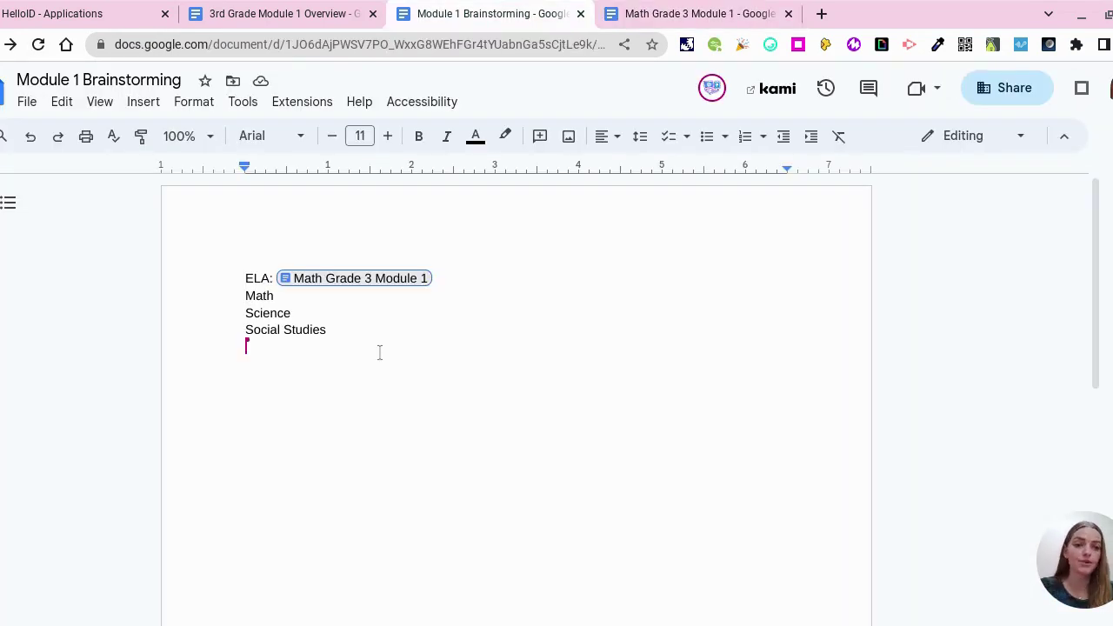
# Below the subject list, add the line "Writing" followed by the prompt "Why uniforms should be allowed:"
pyautogui.click(334, 359)
pyautogui.press('Return')
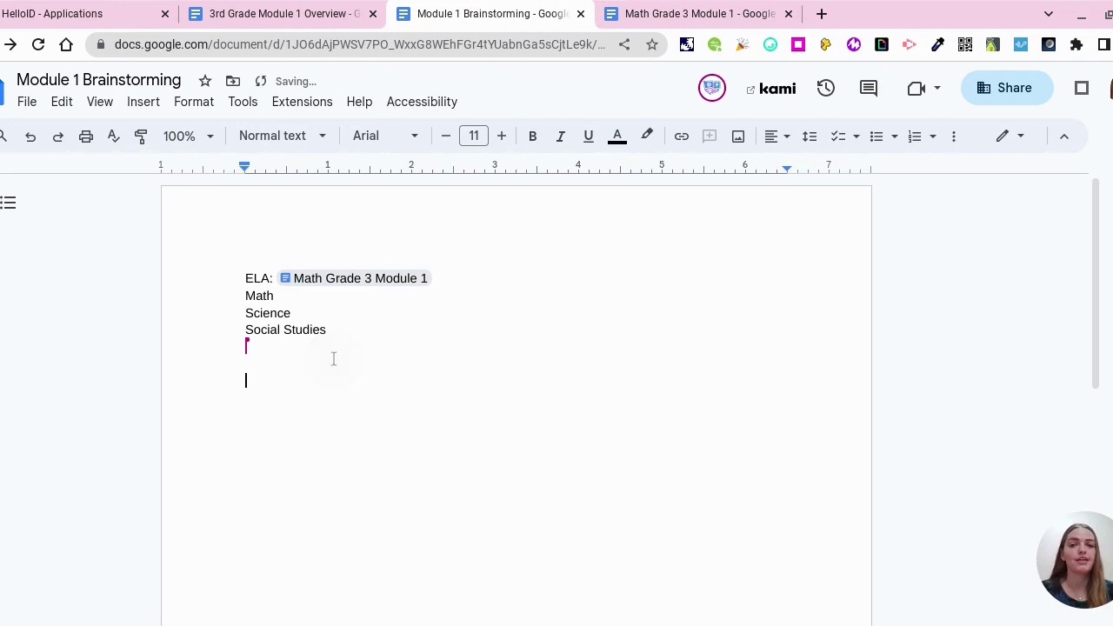
pyautogui.write('Writing')
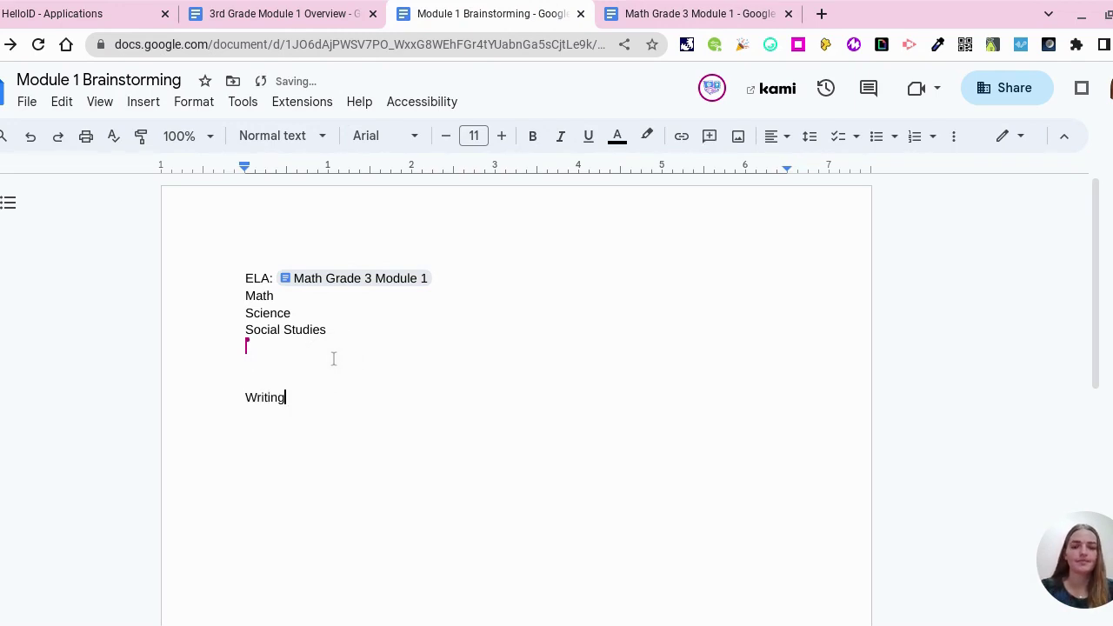
pyautogui.press('Return')
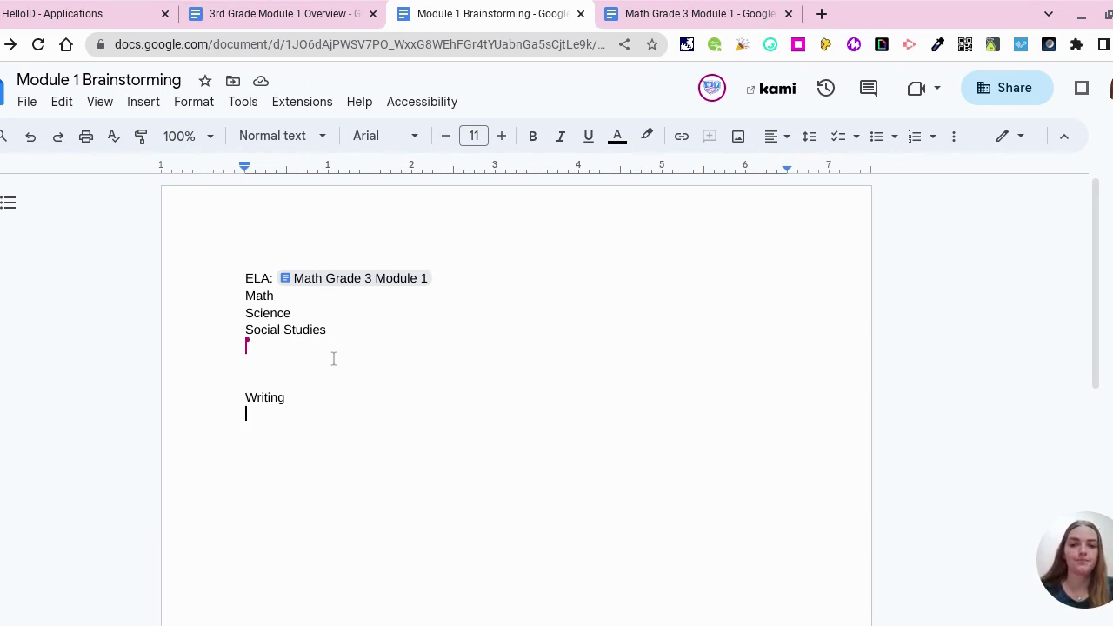
pyautogui.write('Why uniforms should be allowed:')
pyautogui.press('Return')
pyautogui.press('Return')
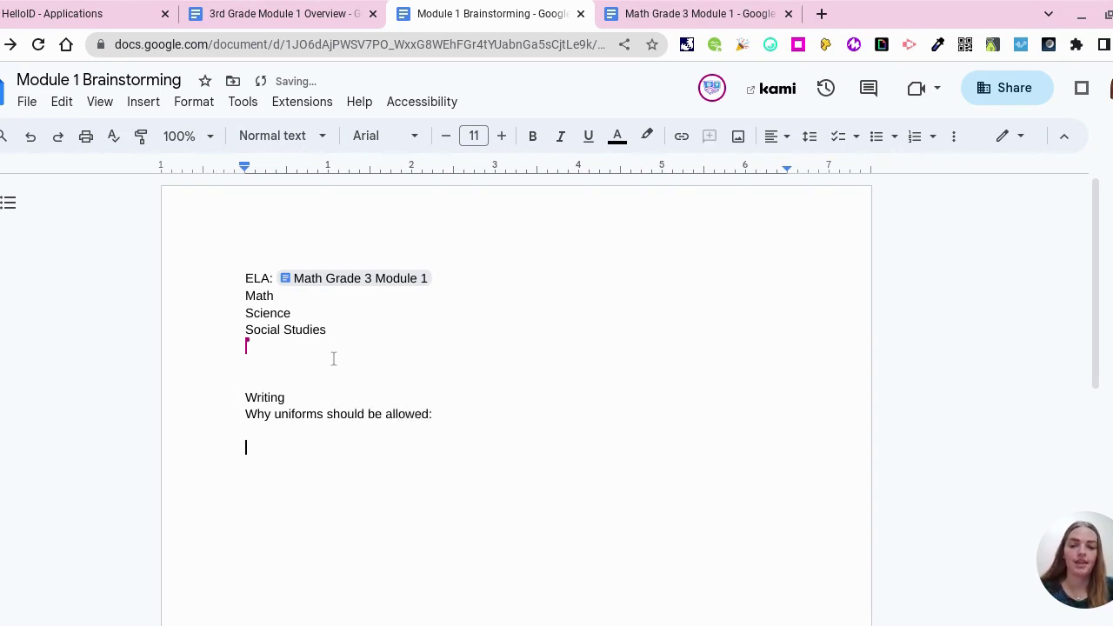
# Add the prompt "Why uniforms should not be allowed:" below, then place the cursor under the first uniform prompt
pyautogui.write('Why u')
pyautogui.write('nifo')
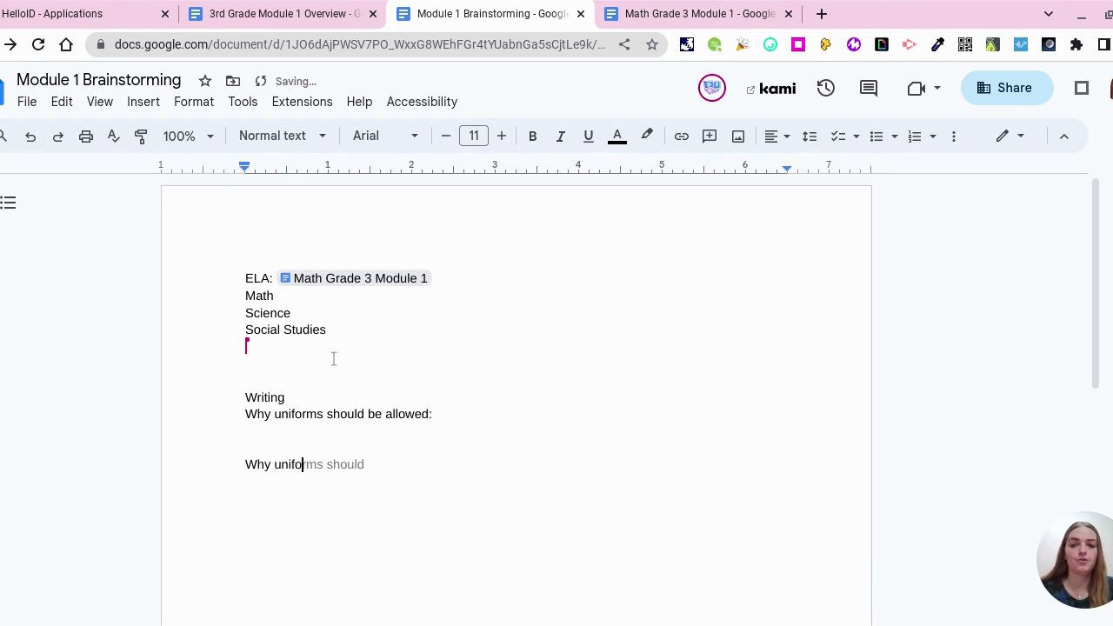
pyautogui.write('rms should not b')
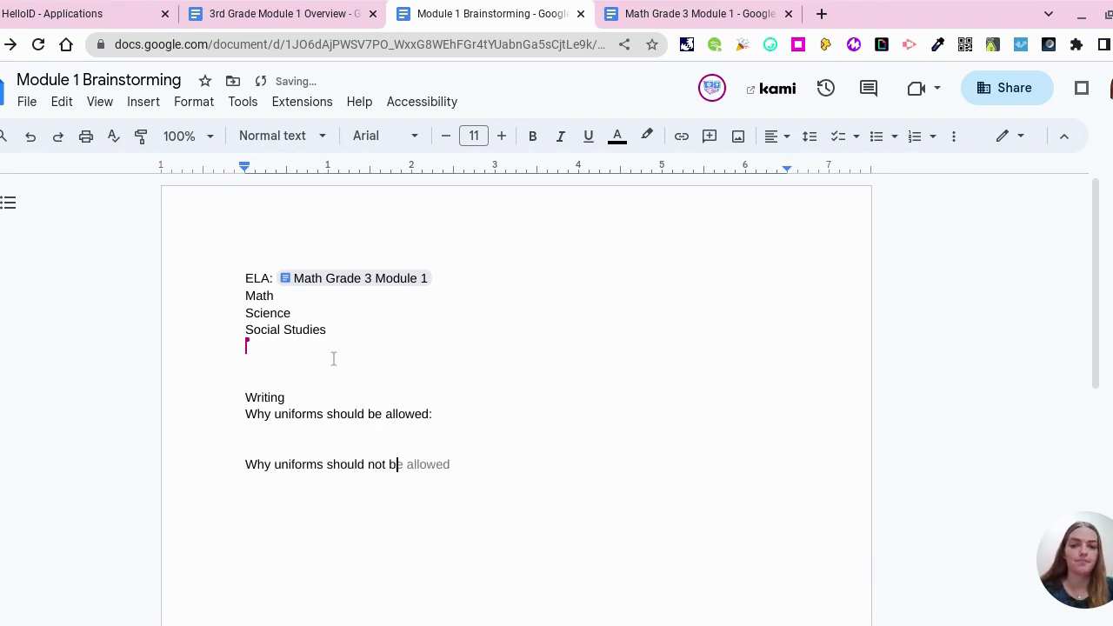
pyautogui.write('e allowed:')
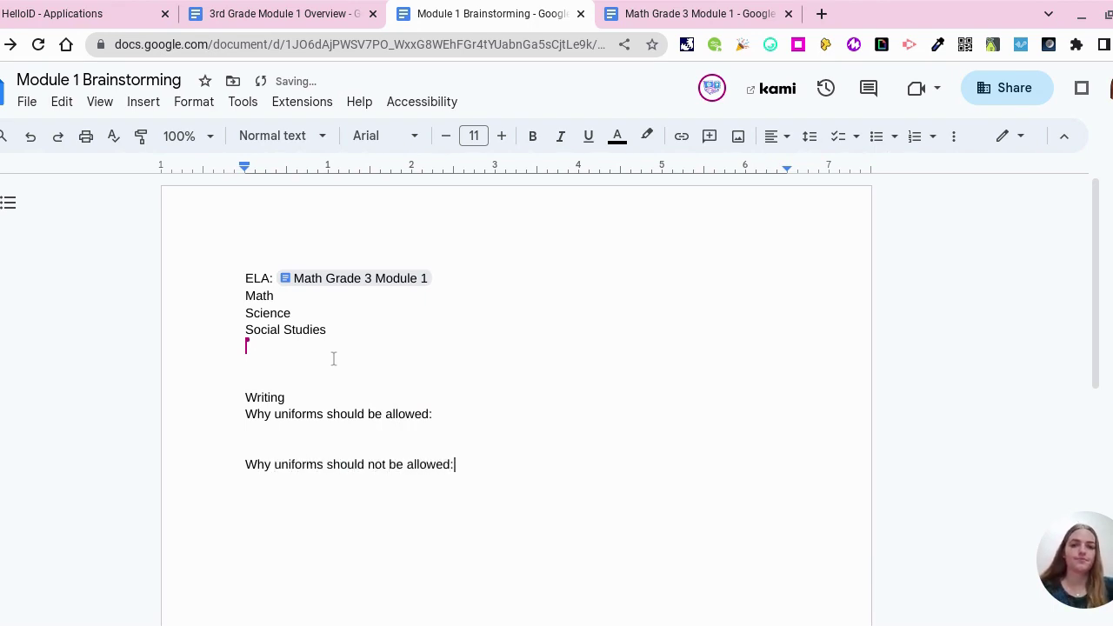
pyautogui.click(449, 430)
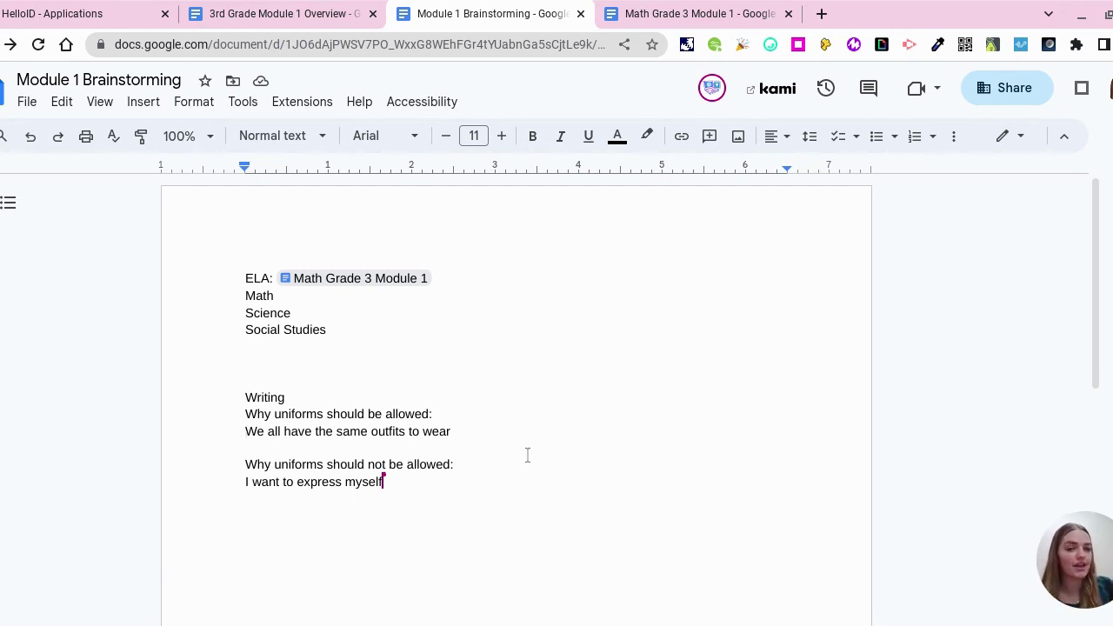
# Review the general access options in the sharing settings, copy the document's link, and close the settings
pyautogui.click(1005, 99)
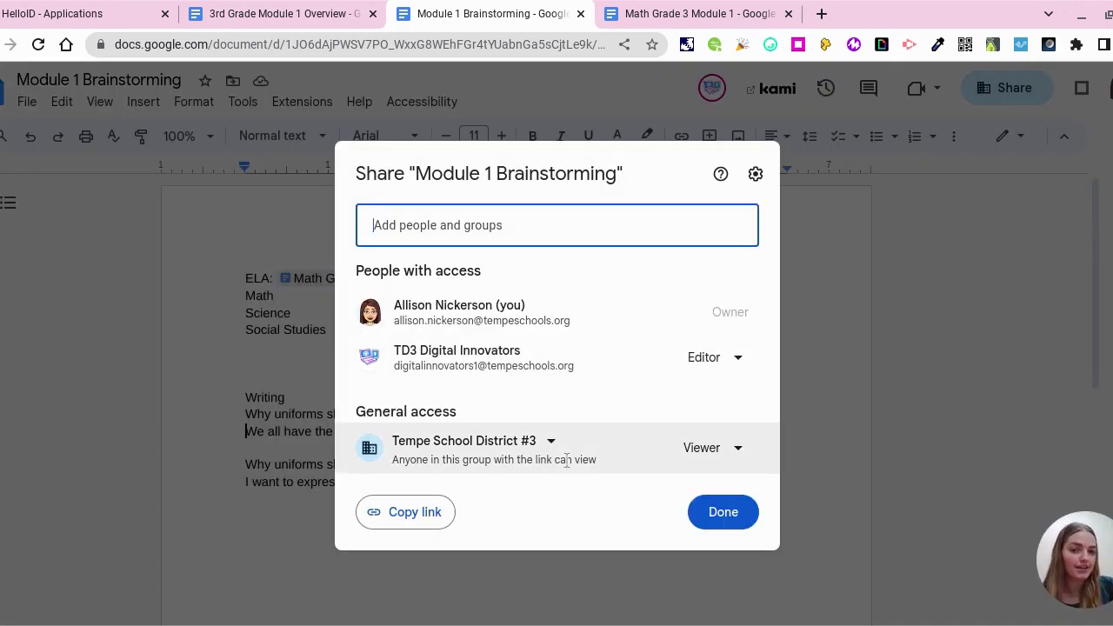
pyautogui.click(539, 442)
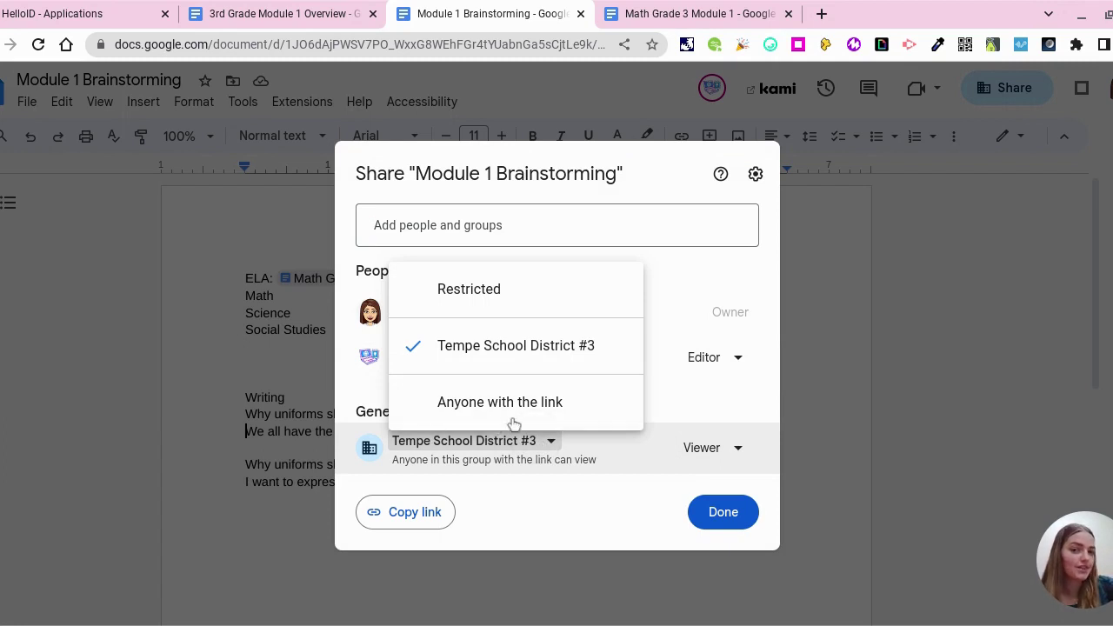
pyautogui.click(429, 513)
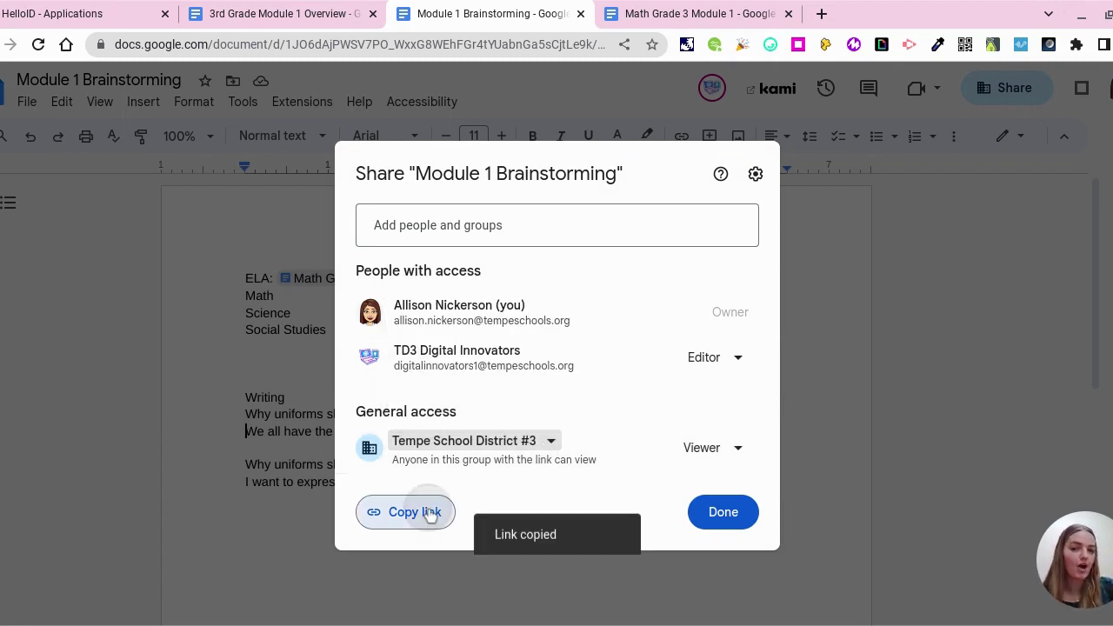
pyautogui.click(827, 468)
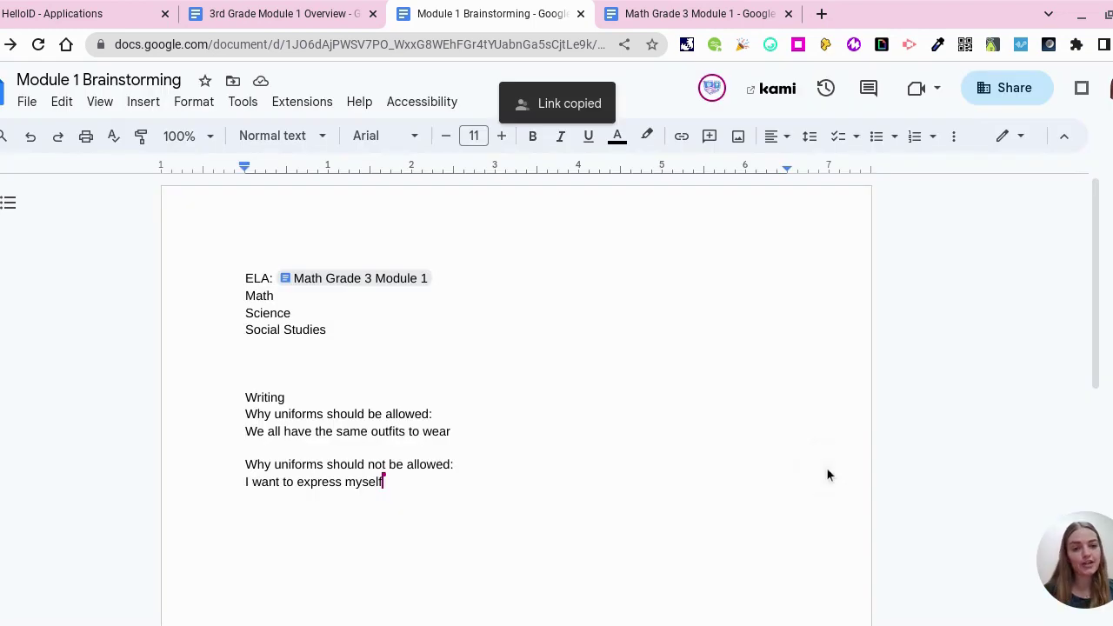